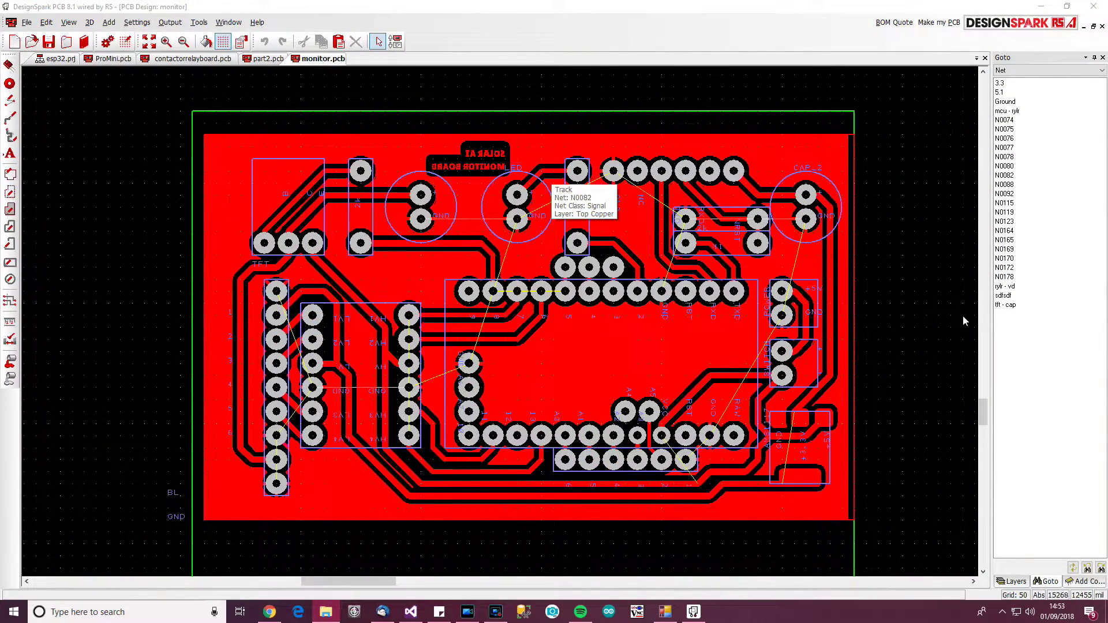
{"action": "left_click", "coordinate": [884, 293]}
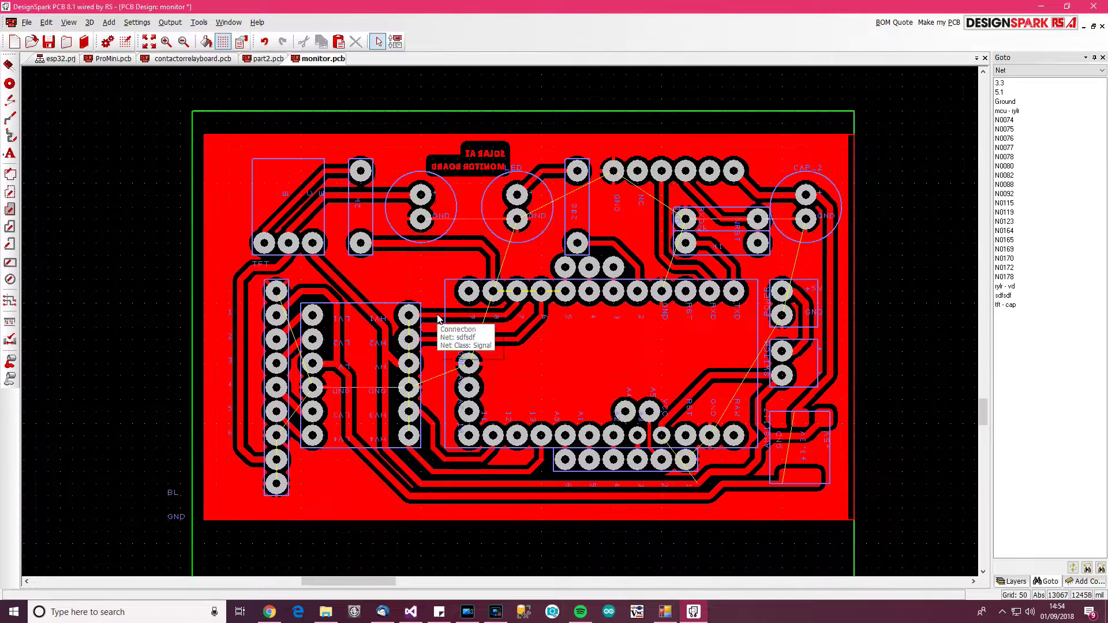
{"action": "scroll", "coordinate": [363, 303], "scroll_direction": "up", "scroll_amount": 2}
{"action": "scroll", "coordinate": [457, 289], "scroll_direction": "down", "scroll_amount": 2}
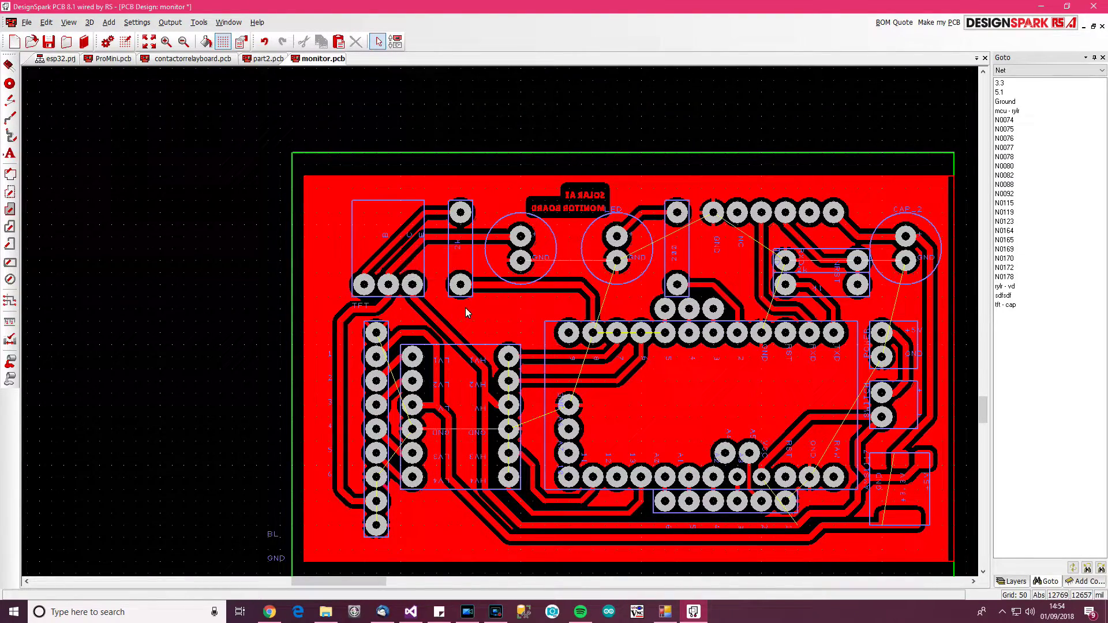
{"action": "scroll", "coordinate": [466, 314], "scroll_direction": "up", "scroll_amount": 2}
{"action": "scroll", "coordinate": [325, 275], "scroll_direction": "down", "scroll_amount": 2}
{"action": "scroll", "coordinate": [324, 276], "scroll_direction": "up", "scroll_amount": 2}
{"action": "scroll", "coordinate": [324, 276], "scroll_direction": "down", "scroll_amount": 2}
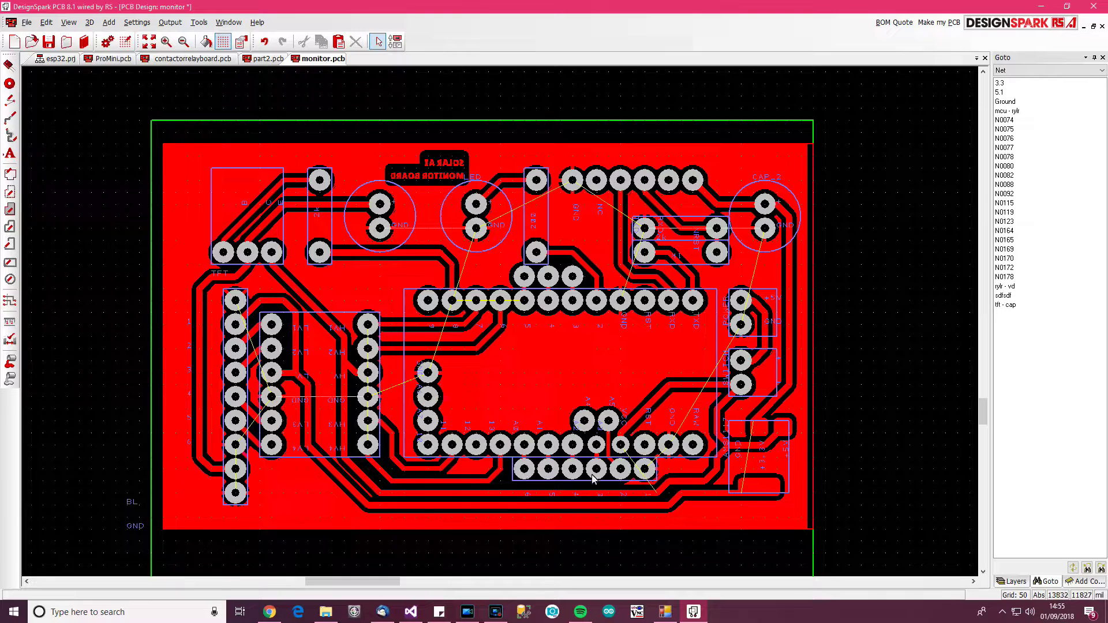
{"action": "scroll", "coordinate": [615, 446], "scroll_direction": "up", "scroll_amount": 2}
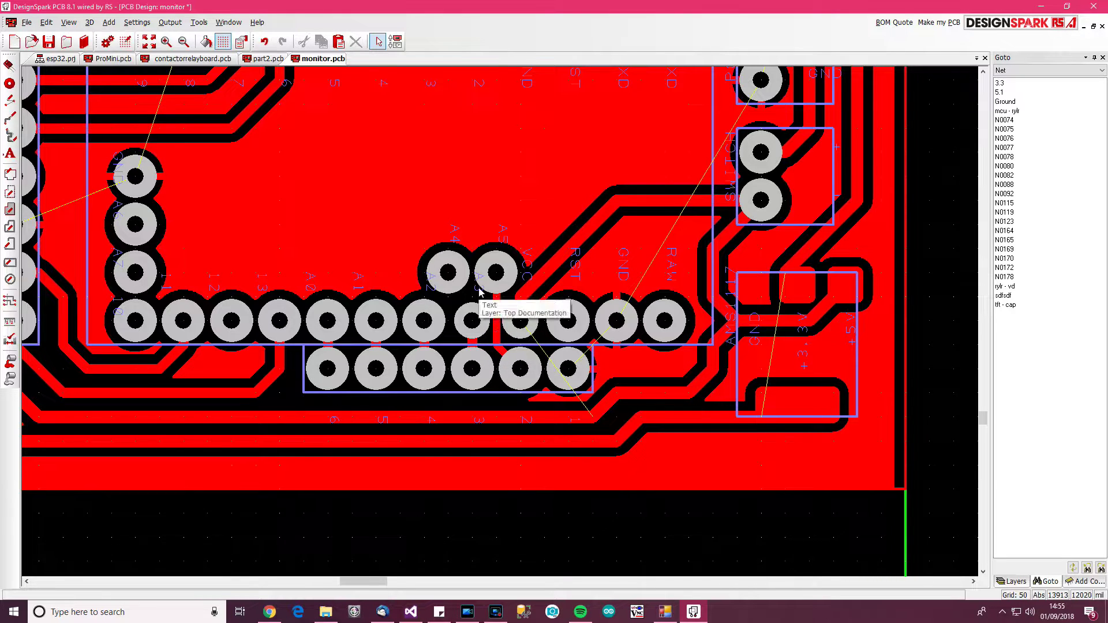
{"action": "scroll", "coordinate": [480, 295], "scroll_direction": "down", "scroll_amount": 2}
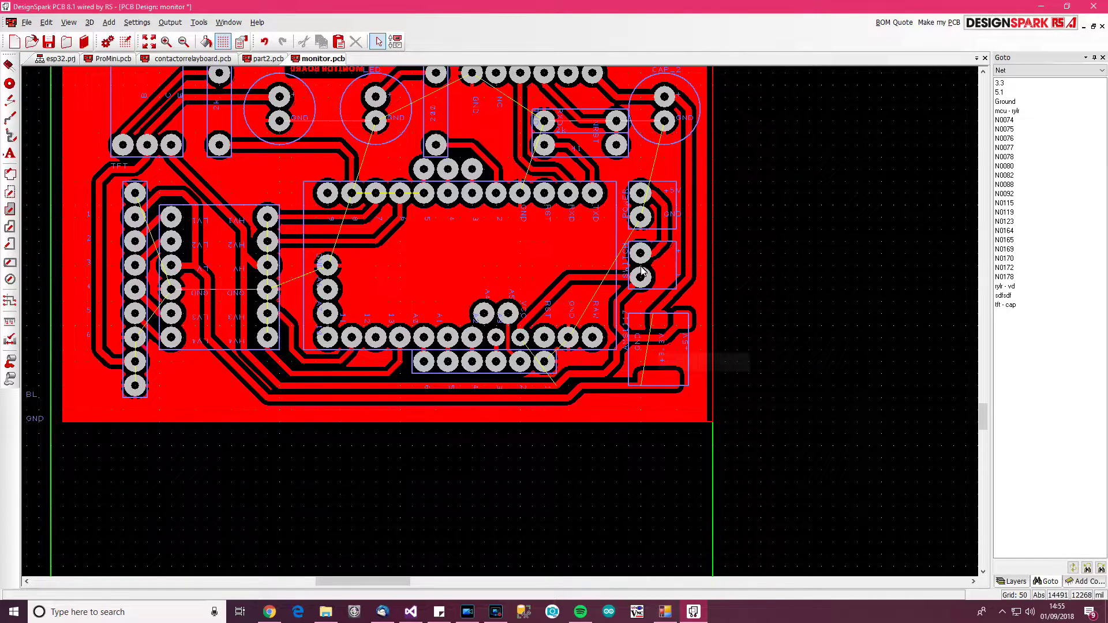
{"action": "scroll", "coordinate": [598, 192], "scroll_direction": "down", "scroll_amount": 2}
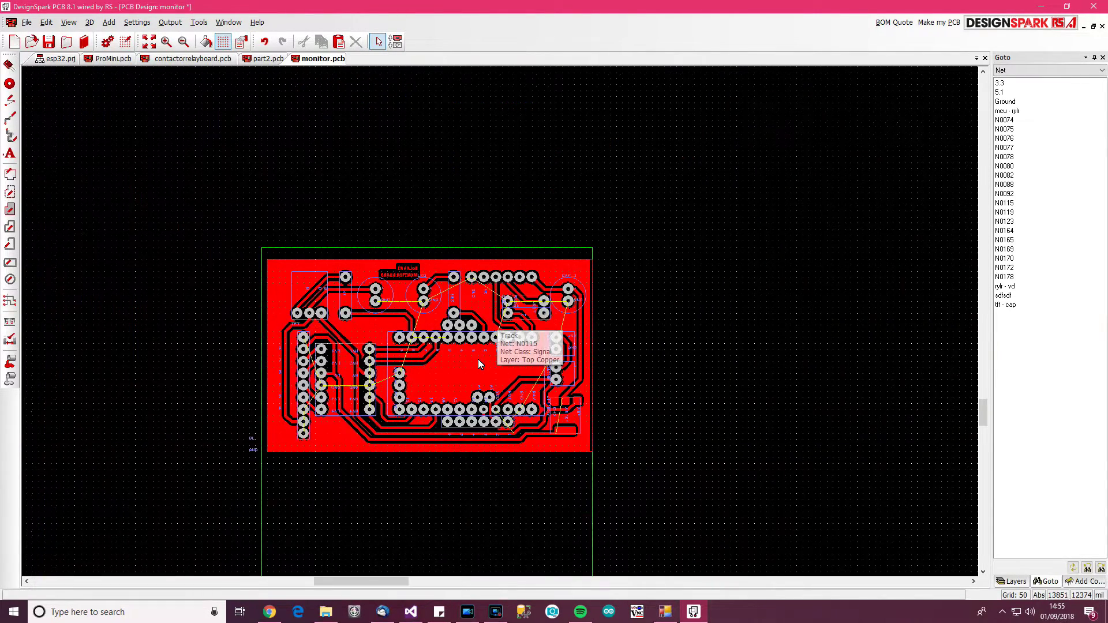
{"action": "scroll", "coordinate": [488, 344], "scroll_direction": "up", "scroll_amount": 2}
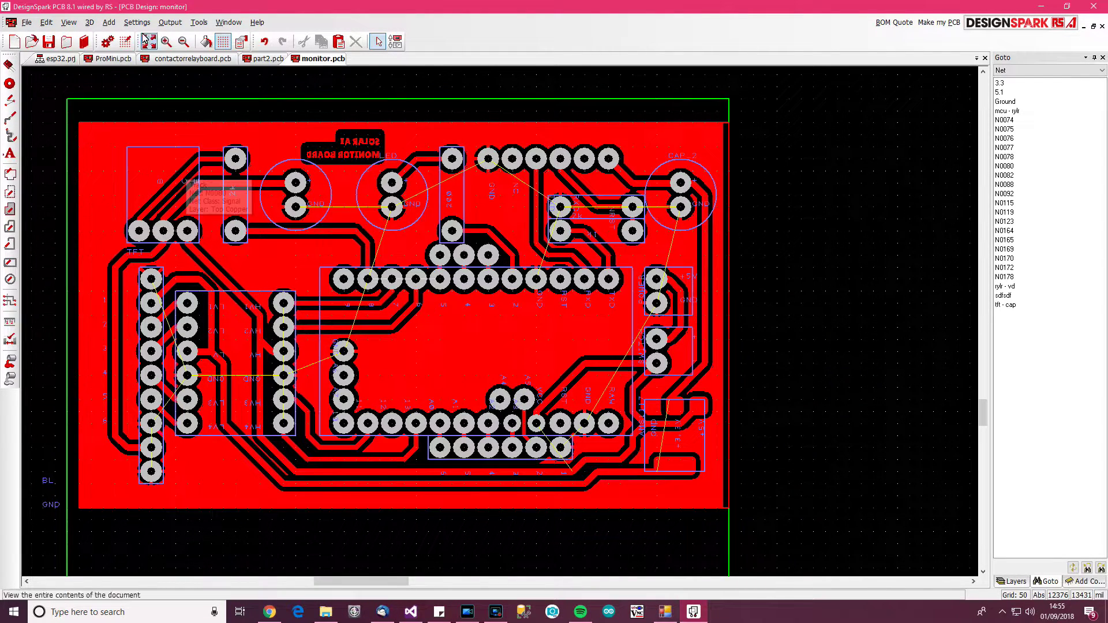
Open a 3D view of the monitor board, then orbit and zoom it toward top-down
{"action": "left_click", "coordinate": [90, 22]}
{"action": "left_click", "coordinate": [108, 44]}
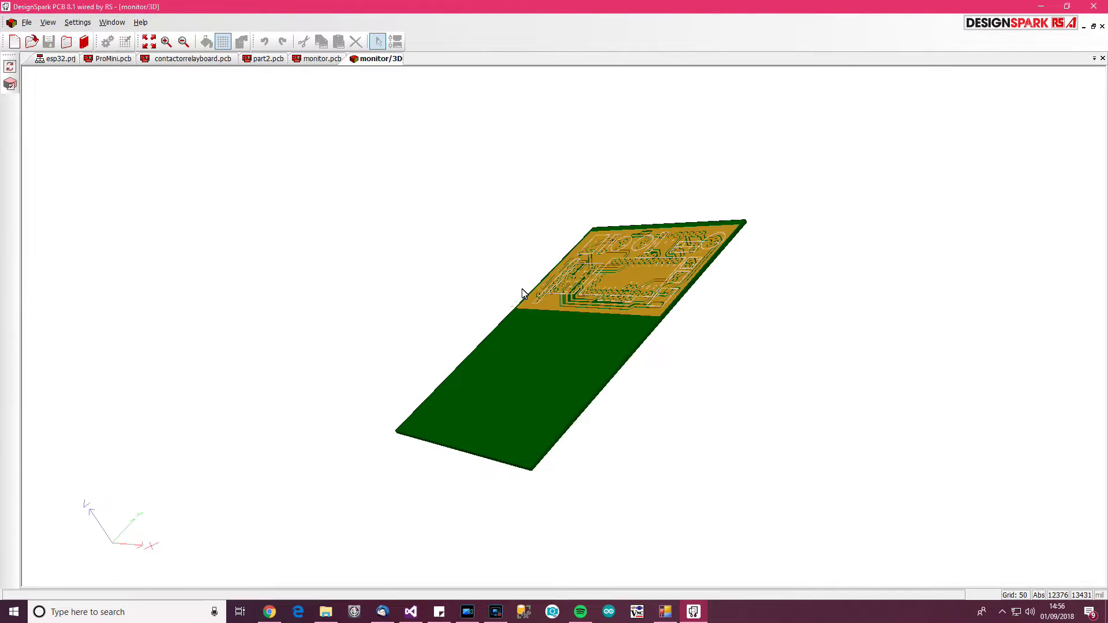
{"action": "left_click_drag", "start_coordinate": [606, 334], "coordinate": [434, 332]}
{"action": "scroll", "coordinate": [602, 182], "scroll_direction": "up", "scroll_amount": 5}
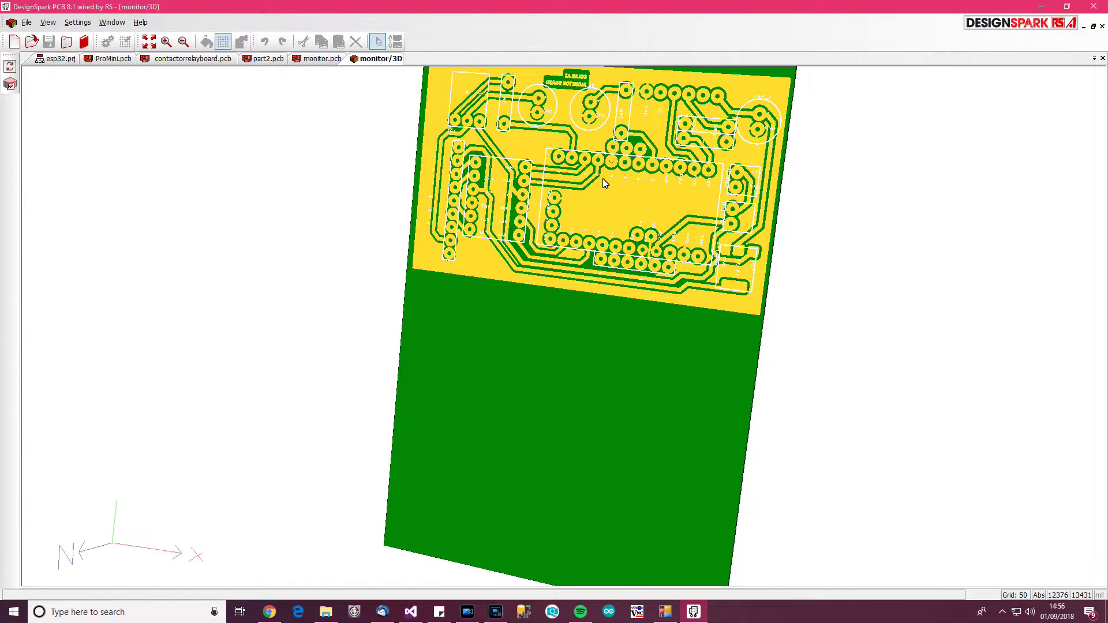
{"action": "left_click_drag", "start_coordinate": [607, 102], "coordinate": [608, 277]}
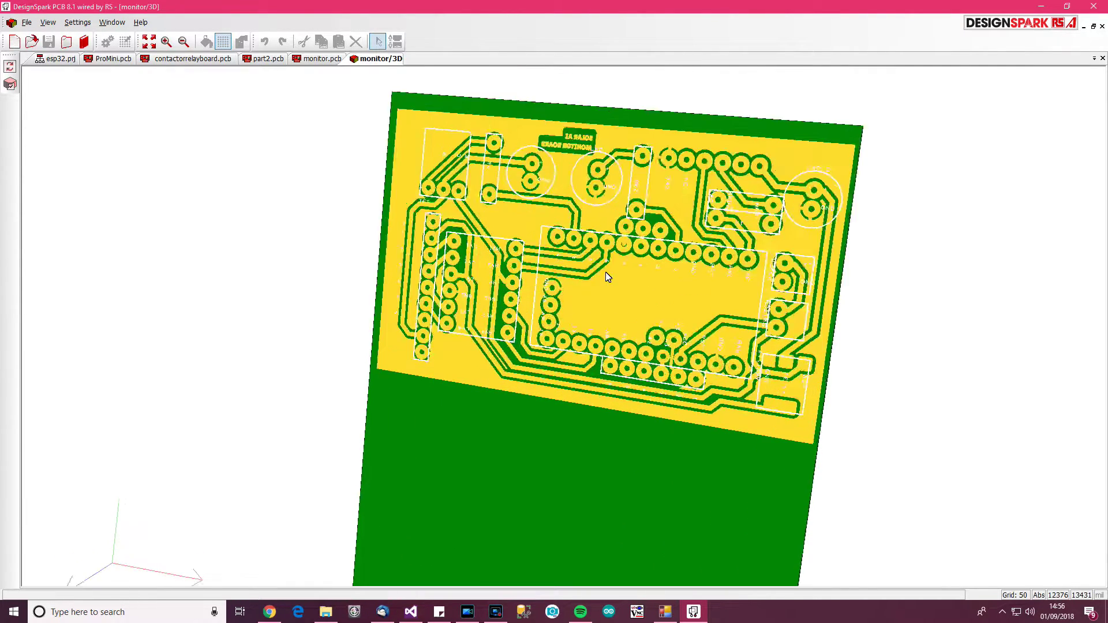
{"action": "scroll", "coordinate": [608, 277], "scroll_direction": "up", "scroll_amount": 2}
Turn and tilt the 3D board to other angles, then return to the monitor.pcb layout
{"action": "left_click_drag", "start_coordinate": [619, 234], "coordinate": [754, 357]}
{"action": "mouse_move", "coordinate": [475, 272]}
{"action": "left_mouse_down"}
{"action": "mouse_move", "coordinate": [579, 281]}
{"action": "mouse_move", "coordinate": [556, 242]}
{"action": "mouse_move", "coordinate": [530, 237]}
{"action": "left_mouse_up"}
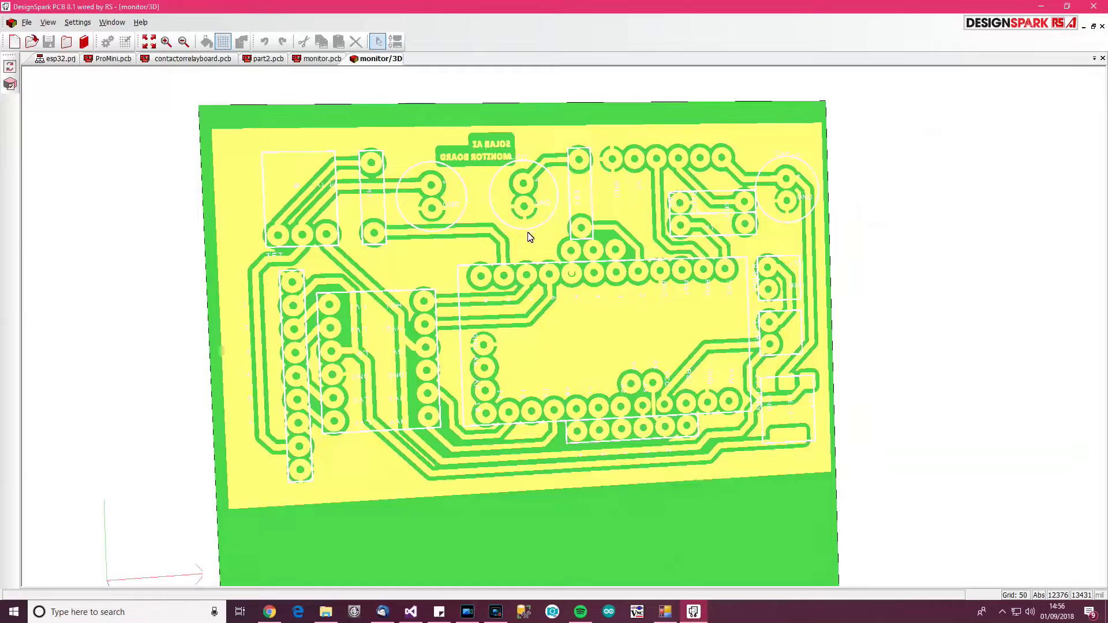
{"action": "left_click_drag", "start_coordinate": [475, 320], "coordinate": [493, 343]}
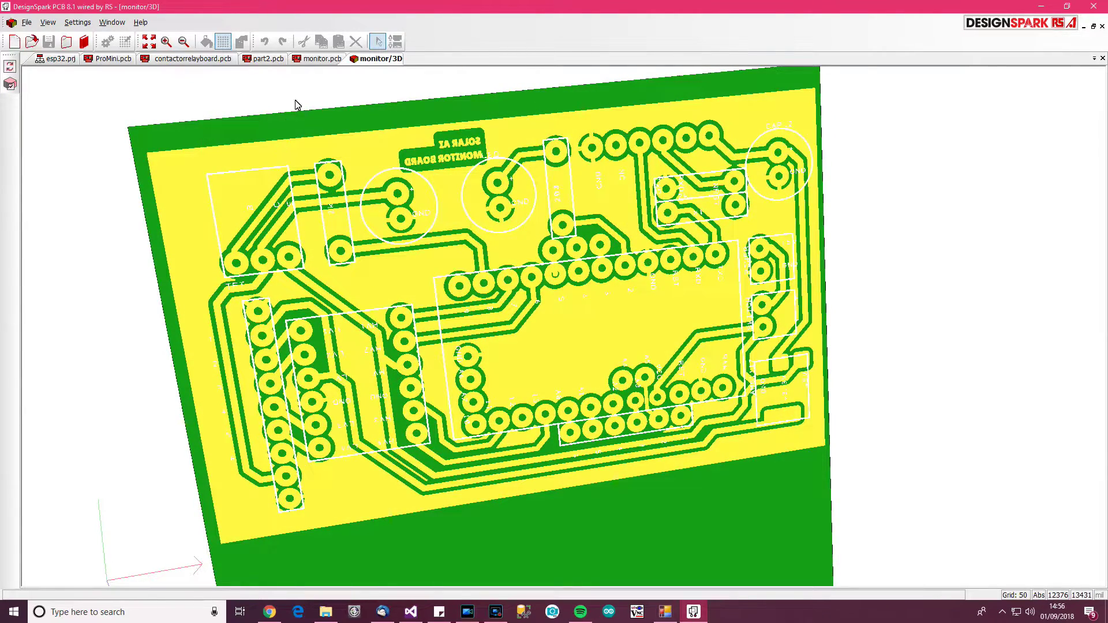
{"action": "left_click", "coordinate": [320, 59]}
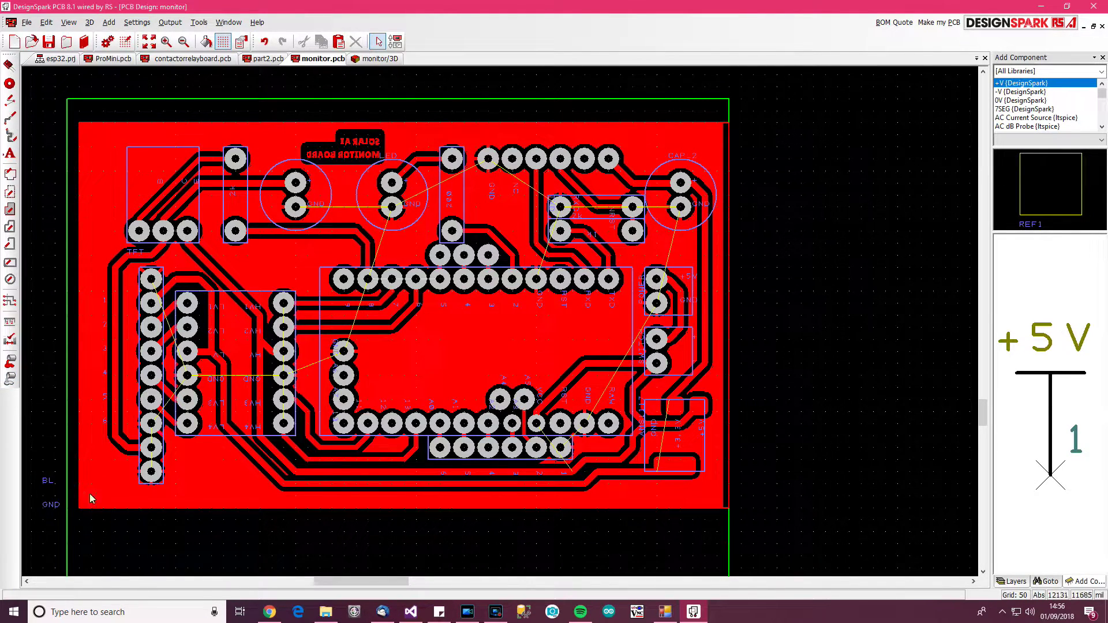
Unpour the existing copper, save, and check the bare board in 3D before returning to 2D
{"action": "left_click", "coordinate": [10, 378]}
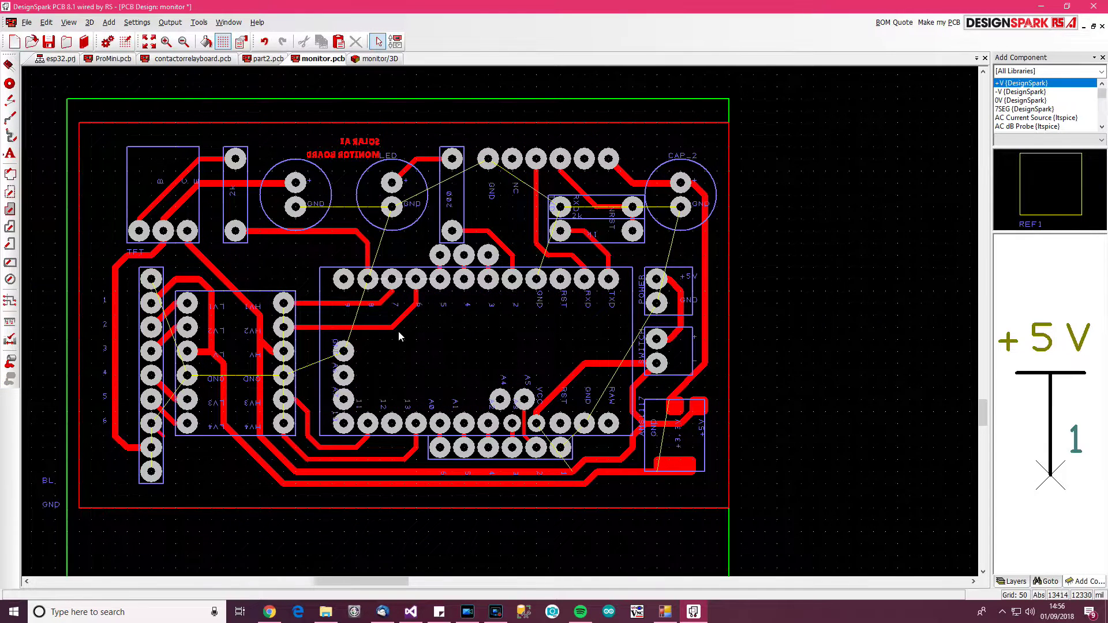
{"action": "key", "text": "ctrl+s"}
{"action": "left_click", "coordinate": [385, 58]}
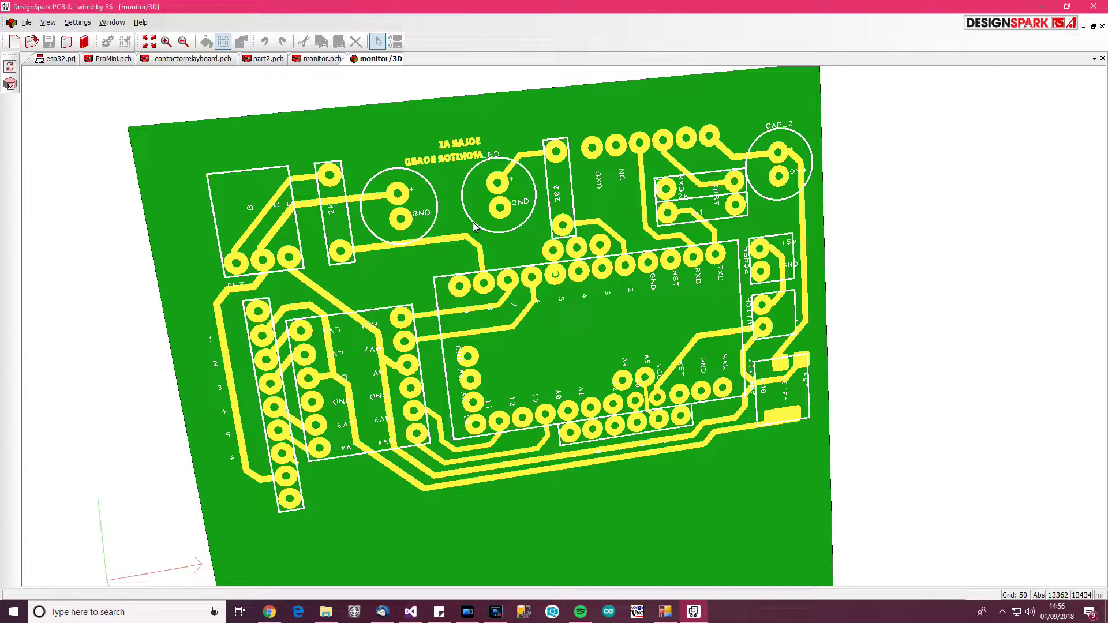
{"action": "left_click", "coordinate": [337, 60]}
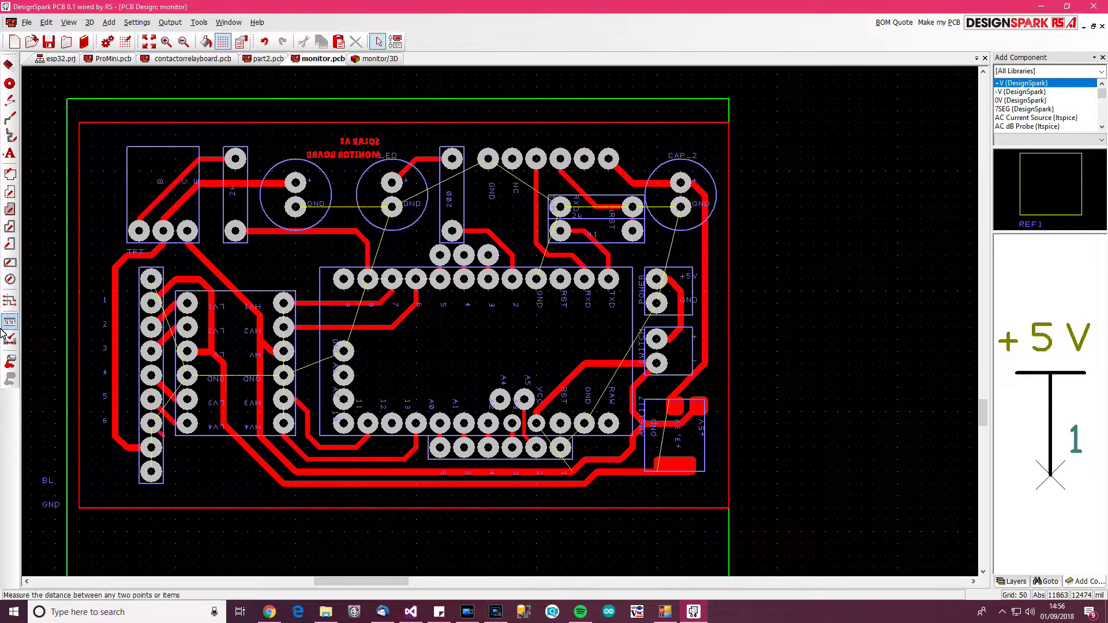
Pour Ground net copper onto the Top Copper layer and save the design
{"action": "left_click", "coordinate": [9, 361]}
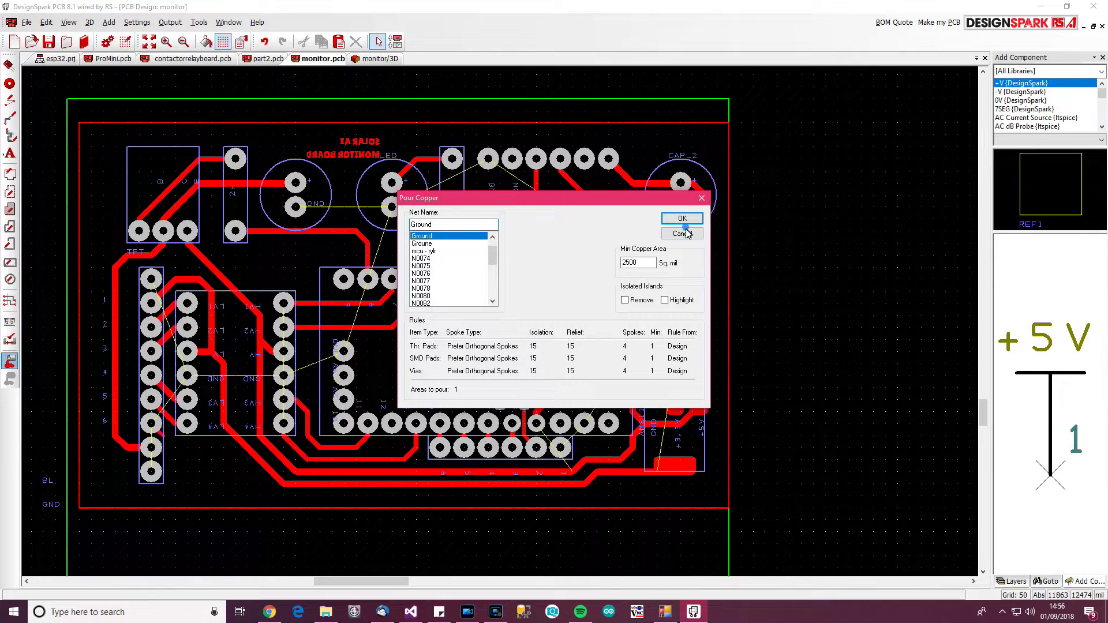
{"action": "left_click", "coordinate": [11, 359]}
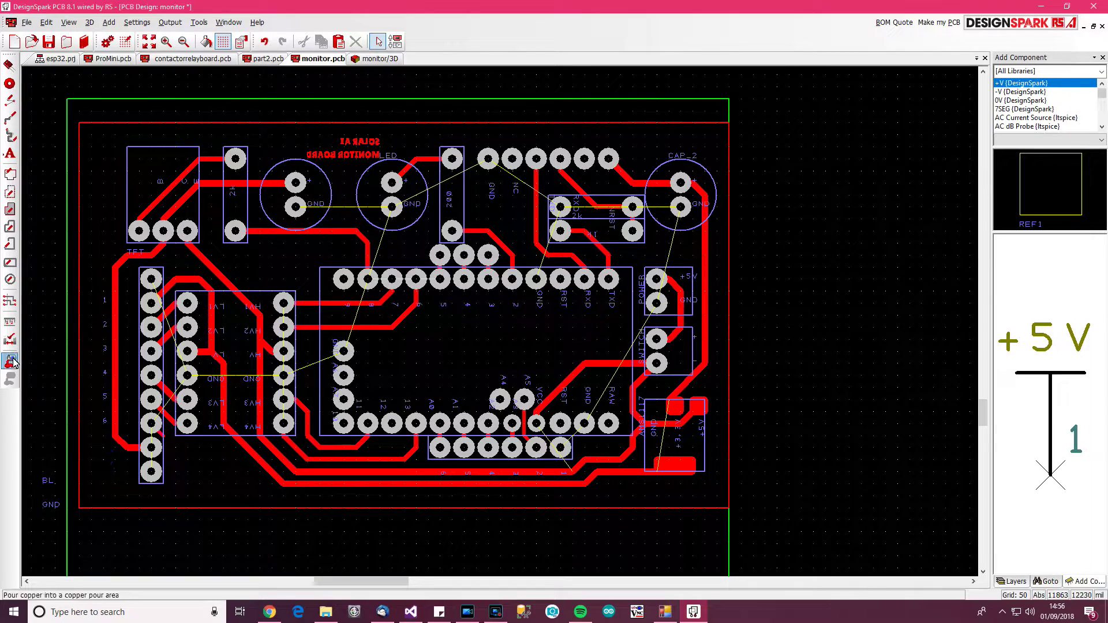
{"action": "left_click", "coordinate": [683, 218]}
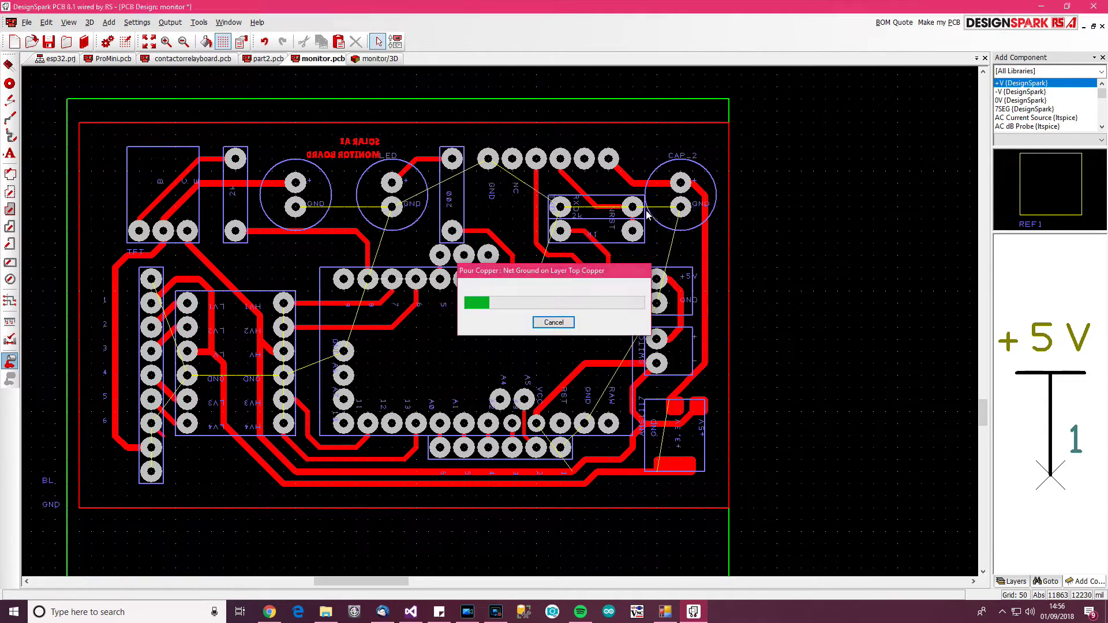
{"action": "key", "text": "ctrl+s"}
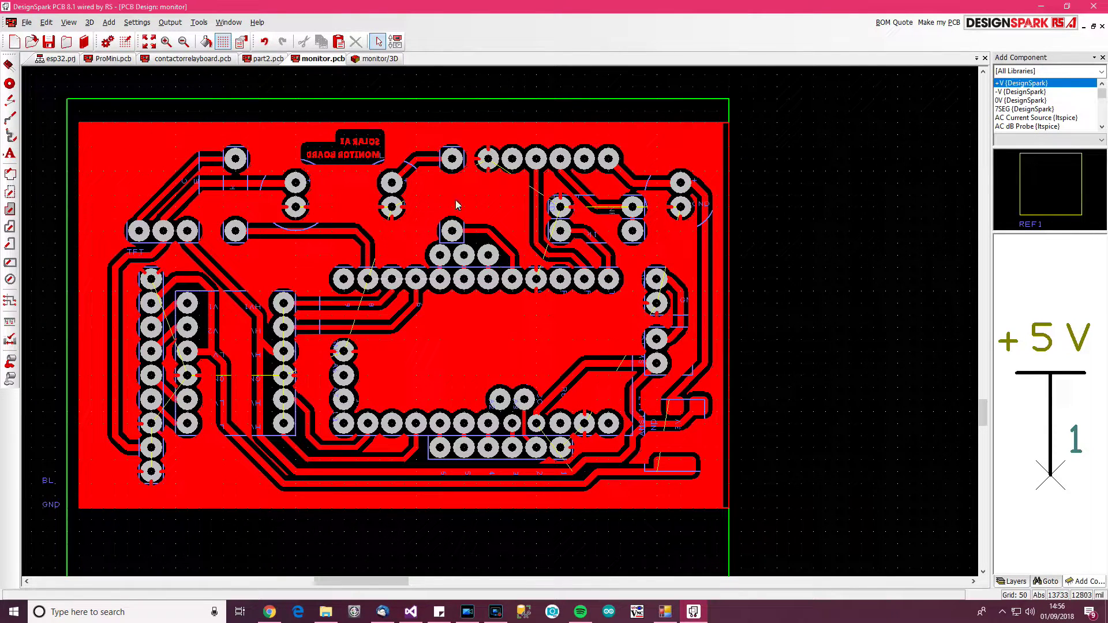
{"action": "left_click", "coordinate": [375, 60]}
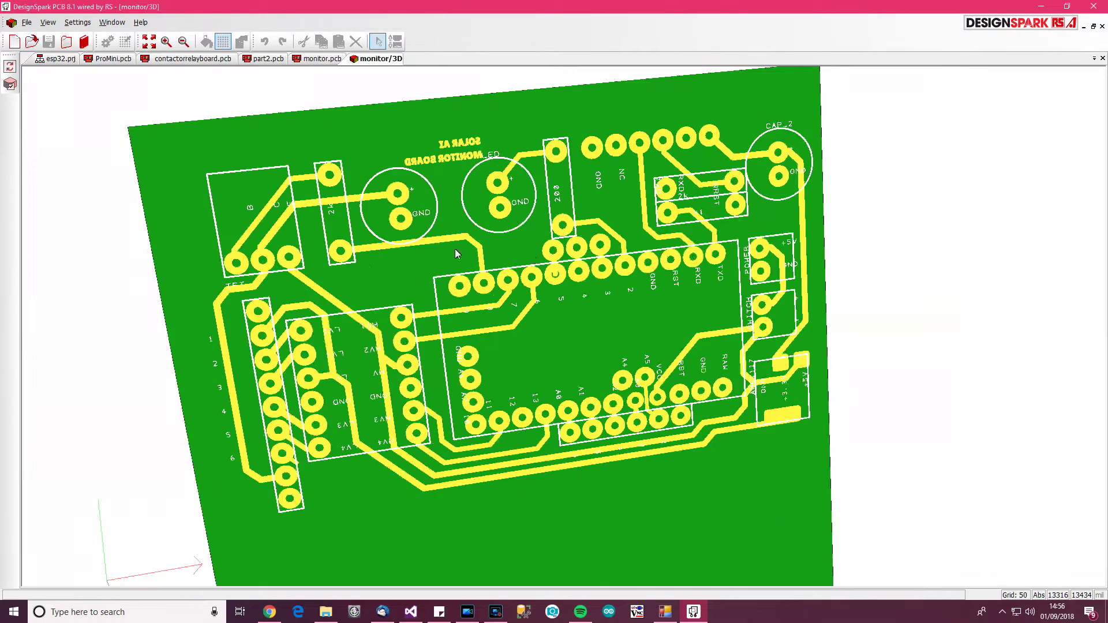
{"action": "left_click", "coordinate": [10, 66]}
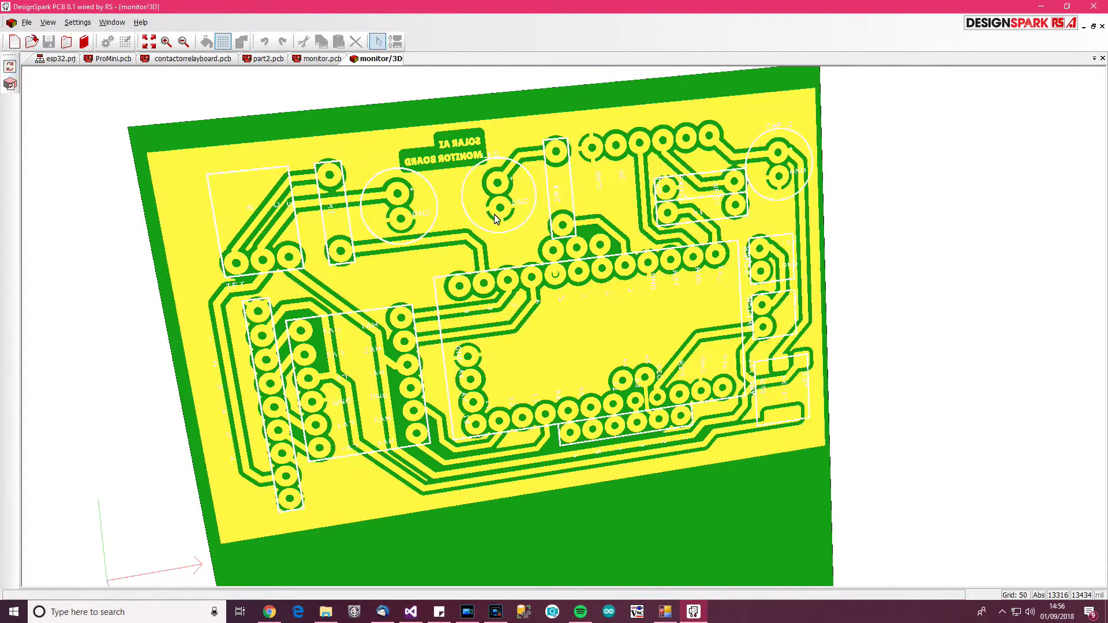
{"action": "scroll", "coordinate": [546, 258], "scroll_direction": "up", "scroll_amount": 3}
{"action": "scroll", "coordinate": [546, 259], "scroll_direction": "down", "scroll_amount": 5}
{"action": "left_click", "coordinate": [320, 59]}
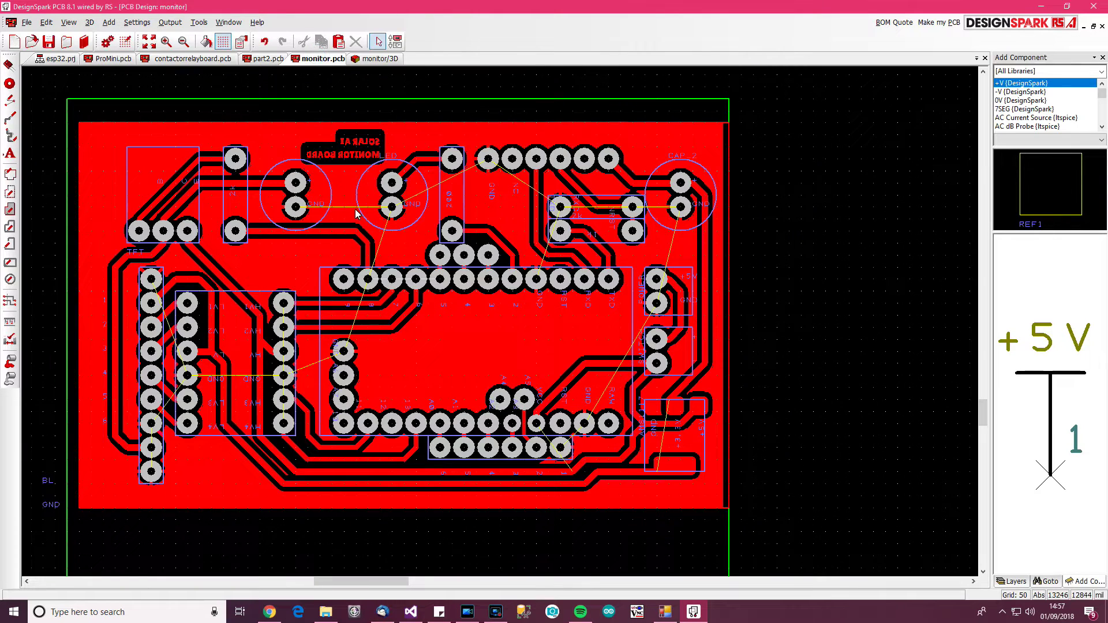